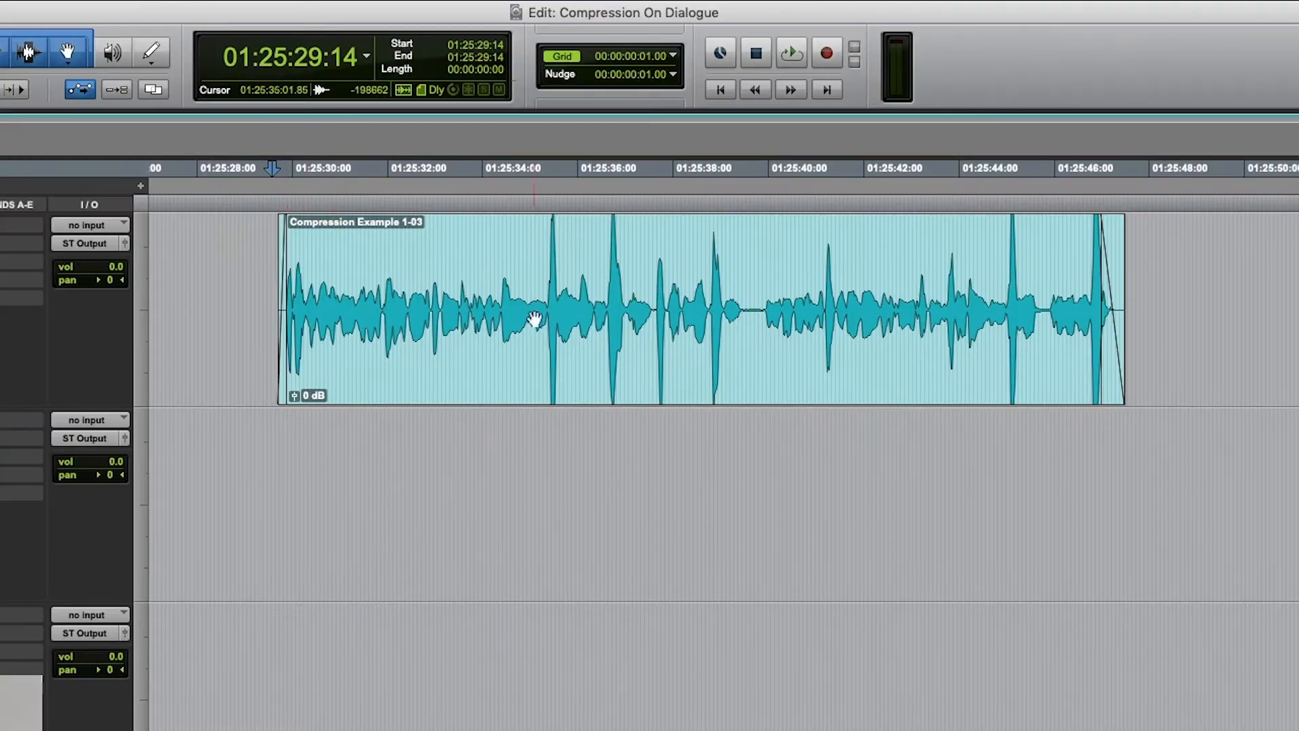
# Examine the dialogue clip's waveform, comparing its loud peaks with the quieter passages between them.
pyautogui.click(553, 267)
pyautogui.click(545, 267)
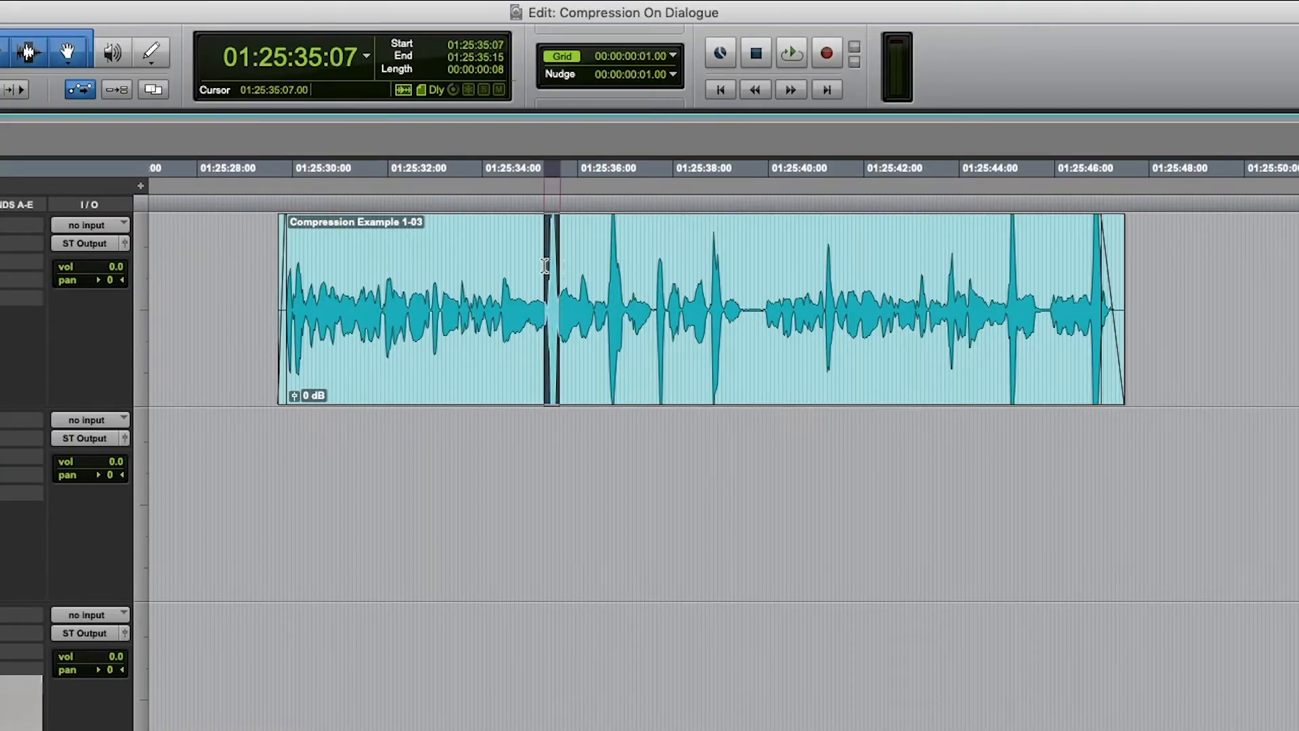
pyautogui.click(621, 272)
pyautogui.moveTo(621, 273); pyautogui.dragTo(605, 272)
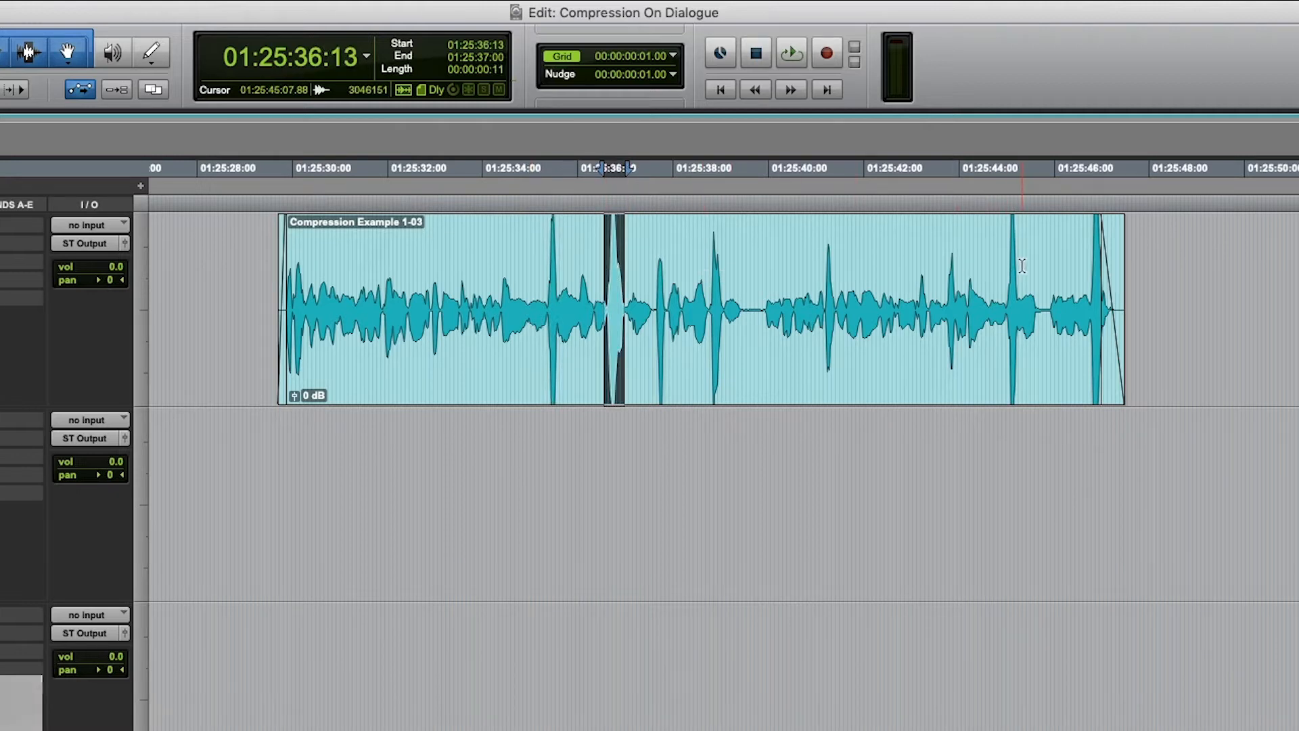
pyautogui.moveTo(1022, 266); pyautogui.dragTo(1008, 268)
pyautogui.moveTo(904, 288); pyautogui.dragTo(775, 290)
pyautogui.moveTo(535, 289); pyautogui.dragTo(420, 281)
pyautogui.click(548, 258)
pyautogui.click(606, 256)
pyautogui.click(714, 254)
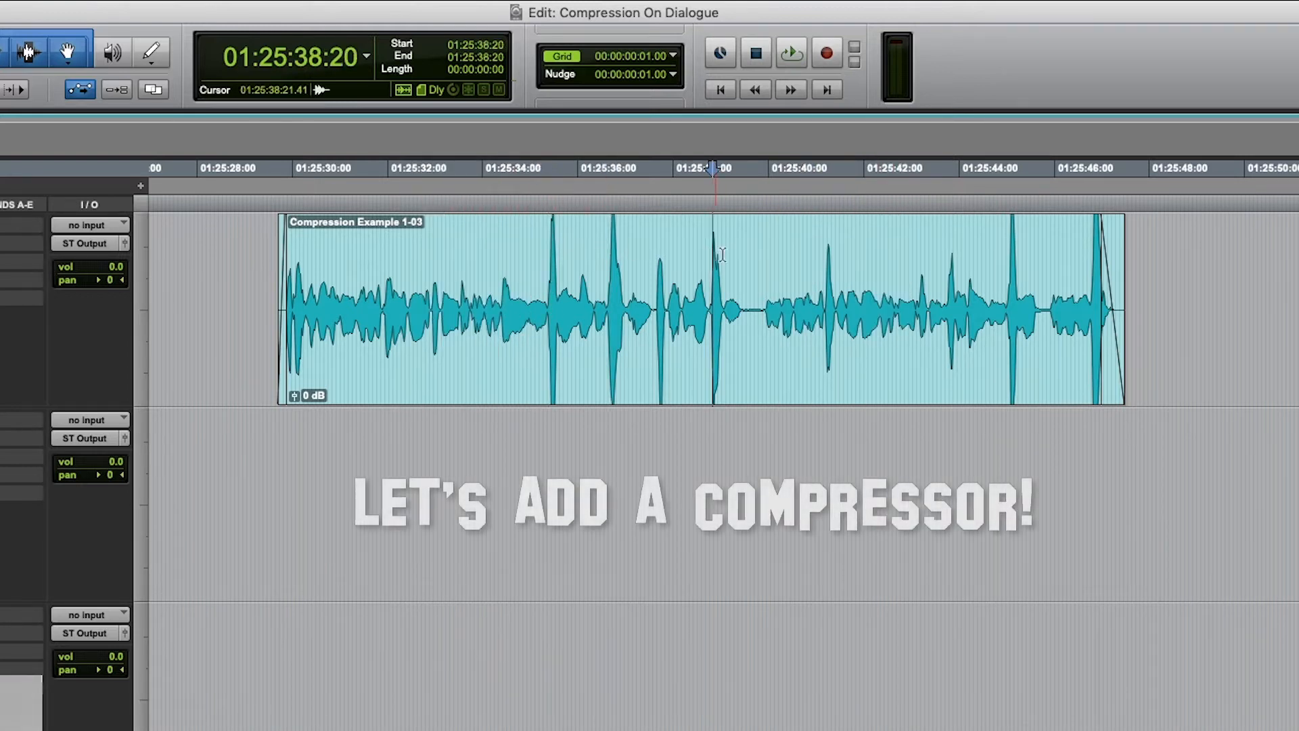
pyautogui.click(827, 253)
pyautogui.click(949, 257)
pyautogui.click(1007, 254)
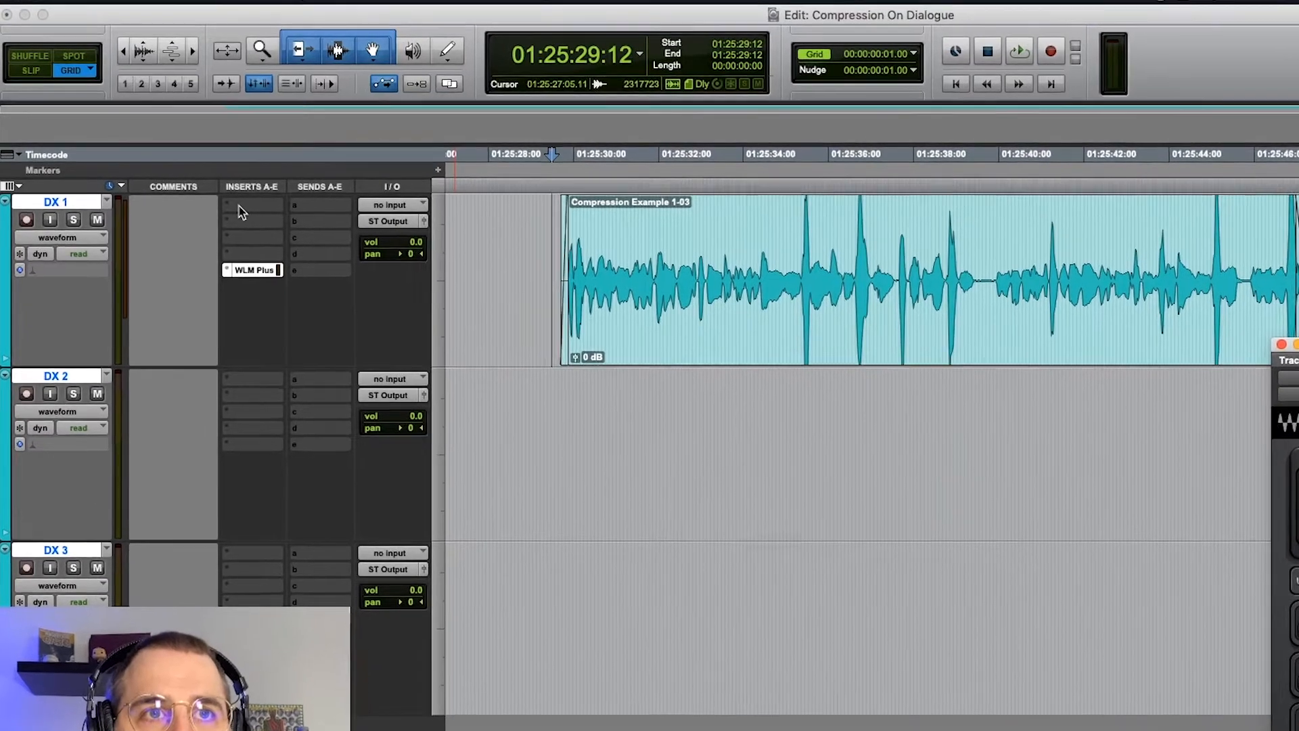
# Insert the mono Dyn3 Compressor/Limiter in DX 1's first insert slot and place its window below the clip.
pyautogui.click(199, 177)
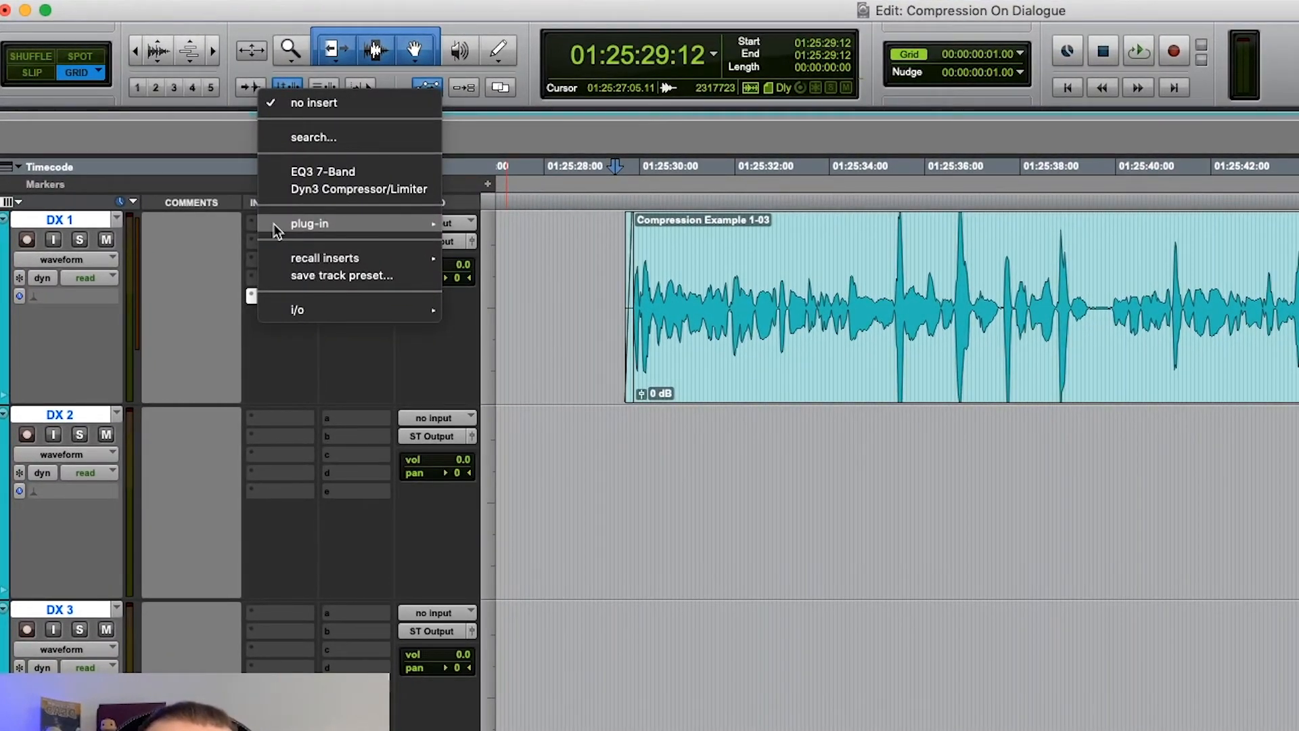
pyautogui.moveTo(300, 230)
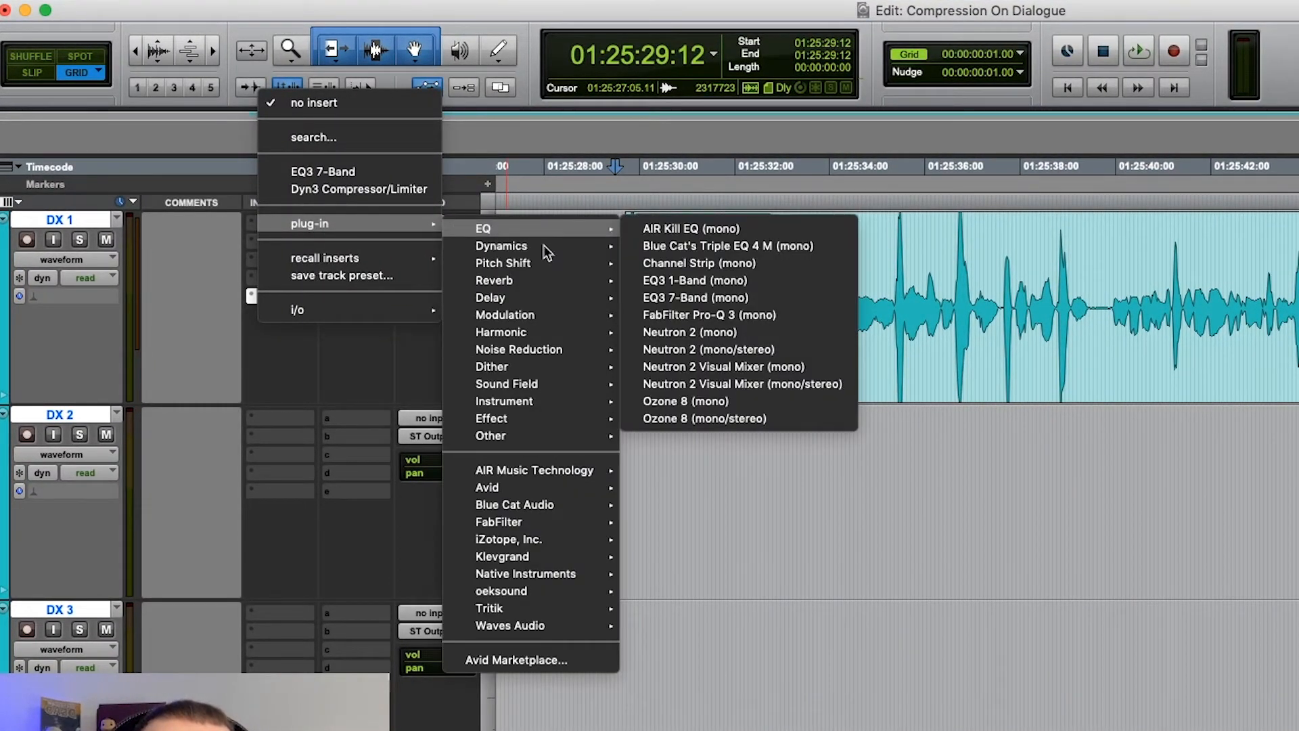
pyautogui.moveTo(543, 245)
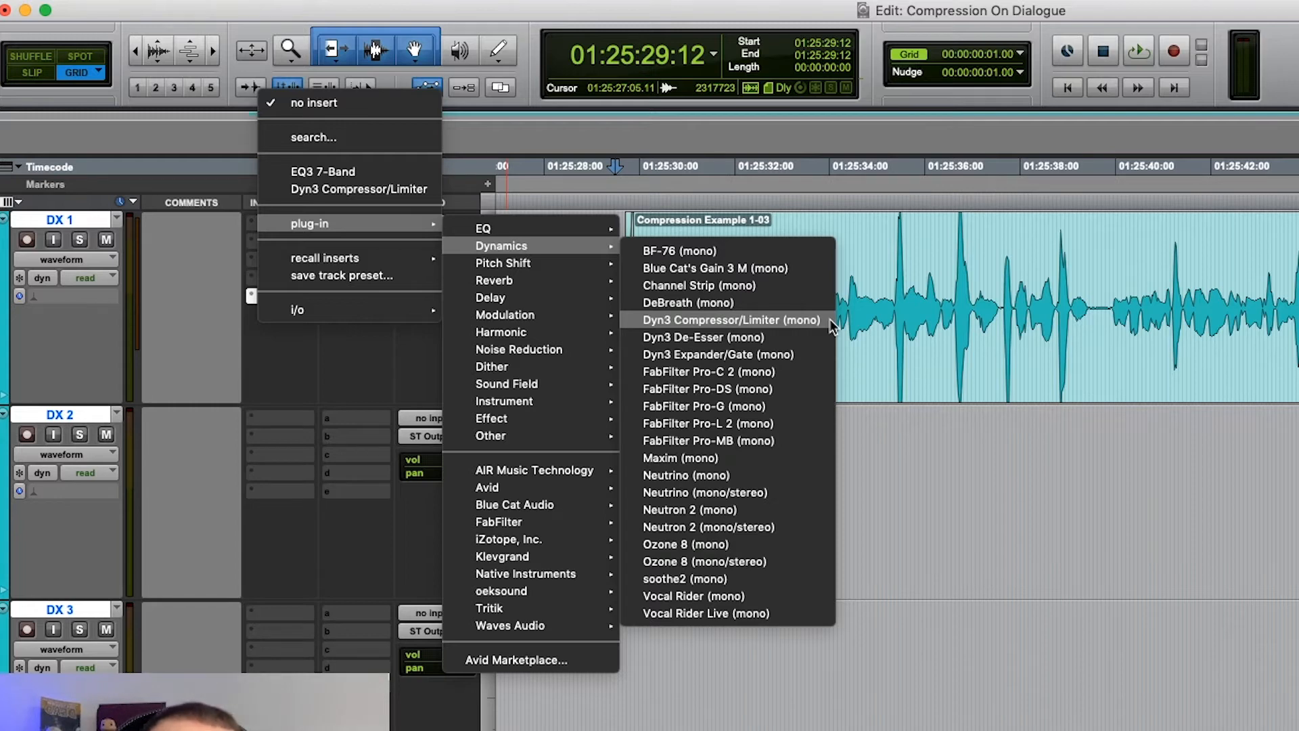
pyautogui.click(785, 322)
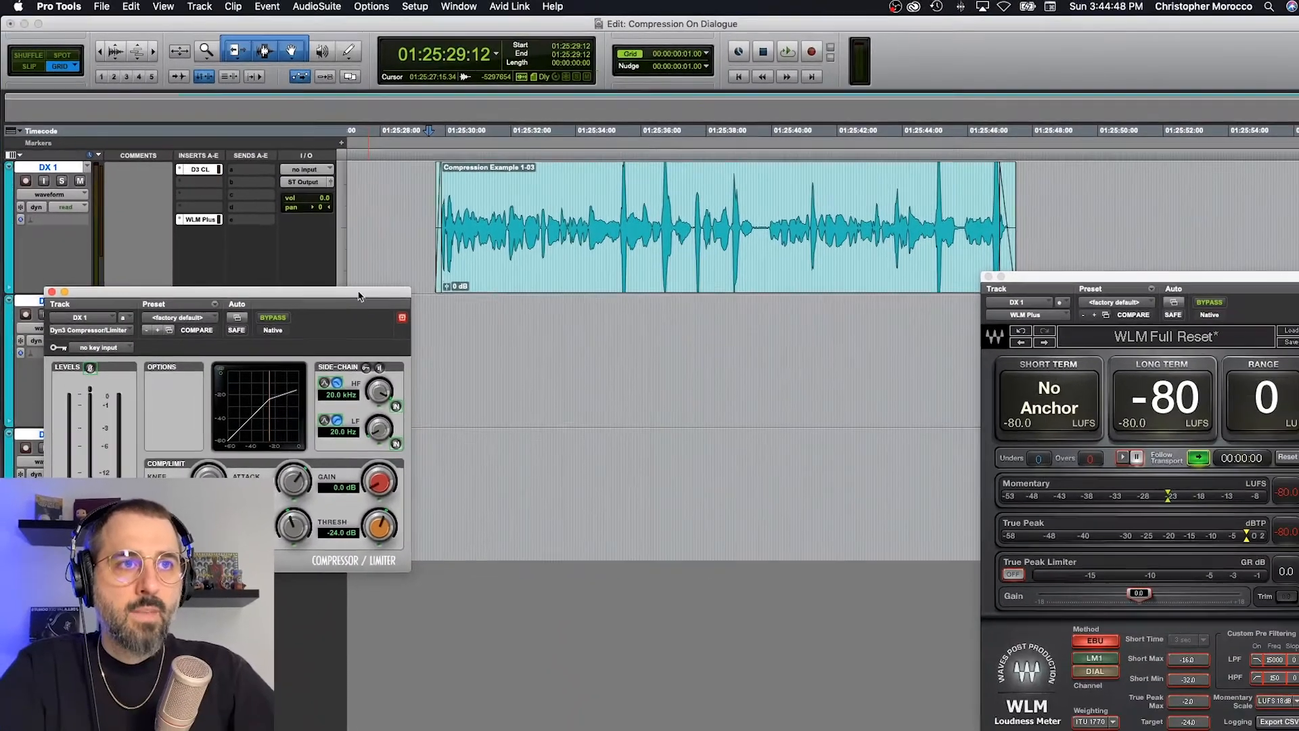
pyautogui.moveTo(465, 371); pyautogui.dragTo(984, 412)
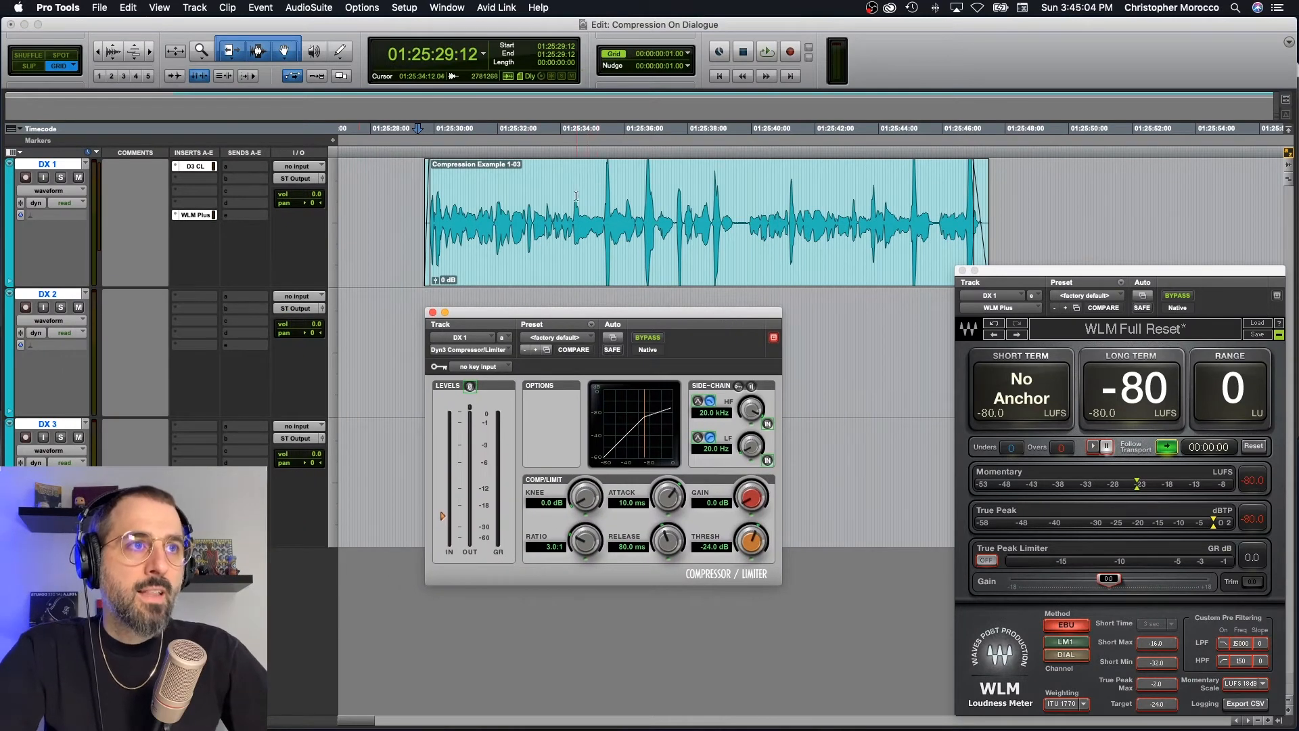
# Select the short passage around the first full-height peak in the dialogue clip.
pyautogui.moveTo(572, 197); pyautogui.dragTo(634, 204)
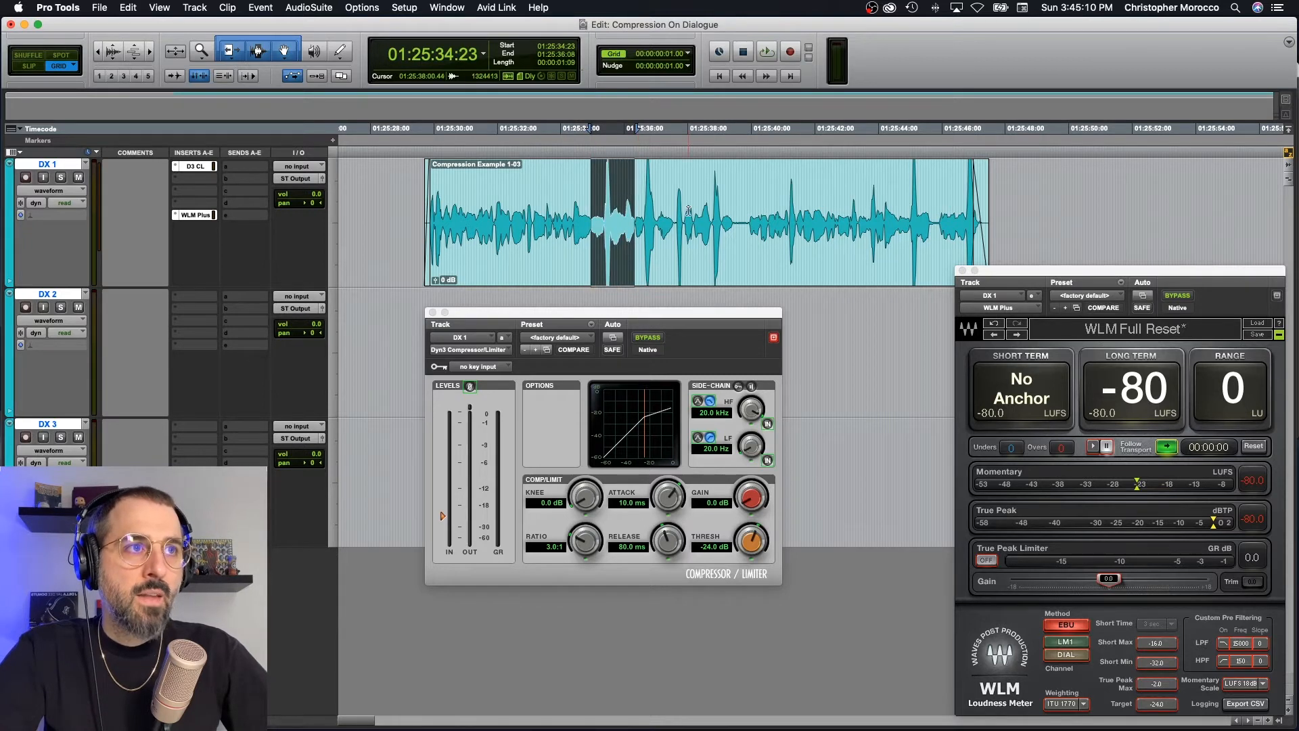
pyautogui.moveTo(590, 202); pyautogui.dragTo(626, 202)
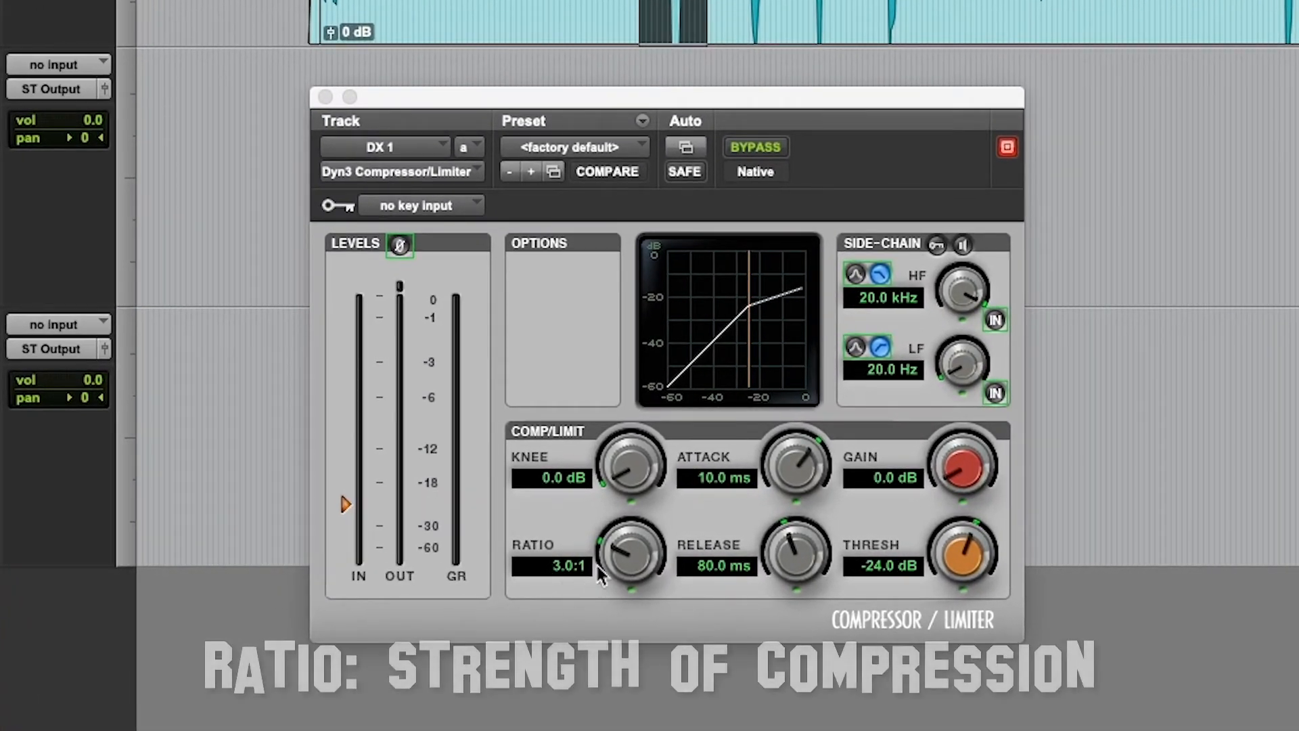
# Try the compressor's ratio at the extremes of 100:1 and 1:1 to compare the compression curves.
pyautogui.moveTo(631, 530); pyautogui.dragTo(643, 334)
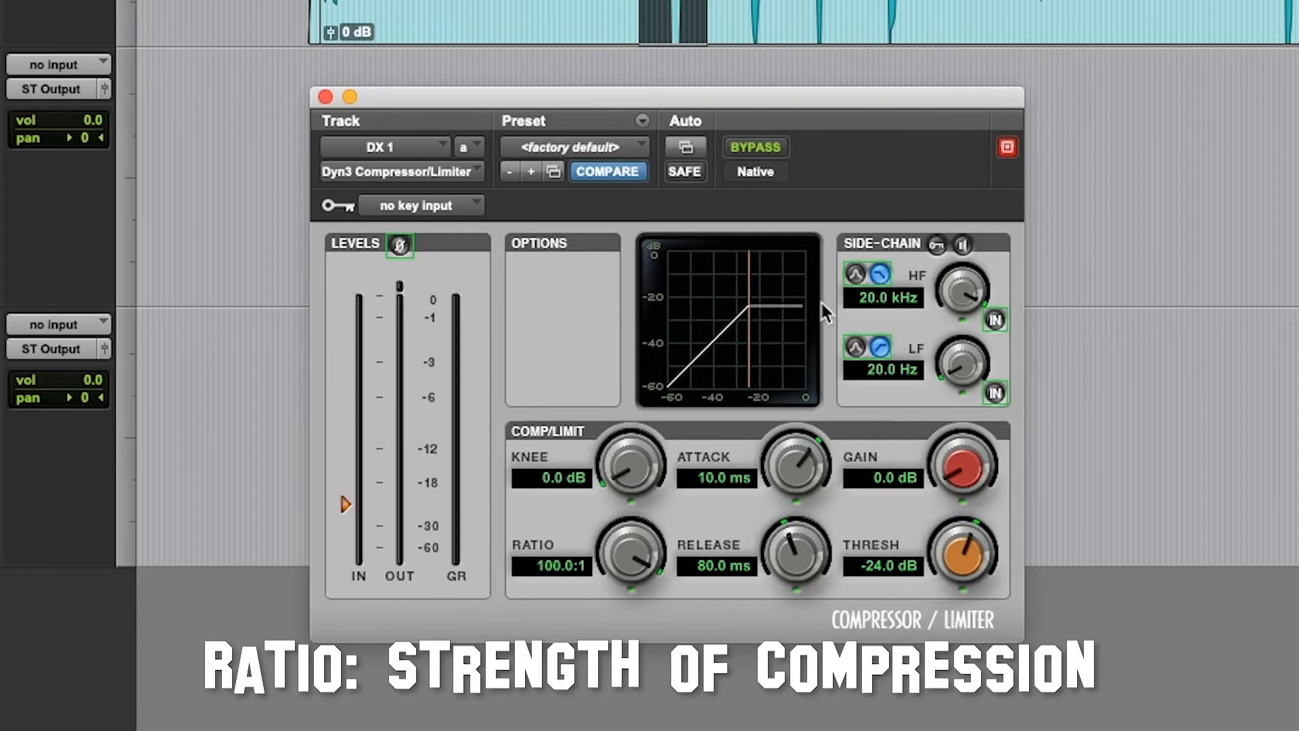
pyautogui.moveTo(616, 544); pyautogui.dragTo(616, 609)
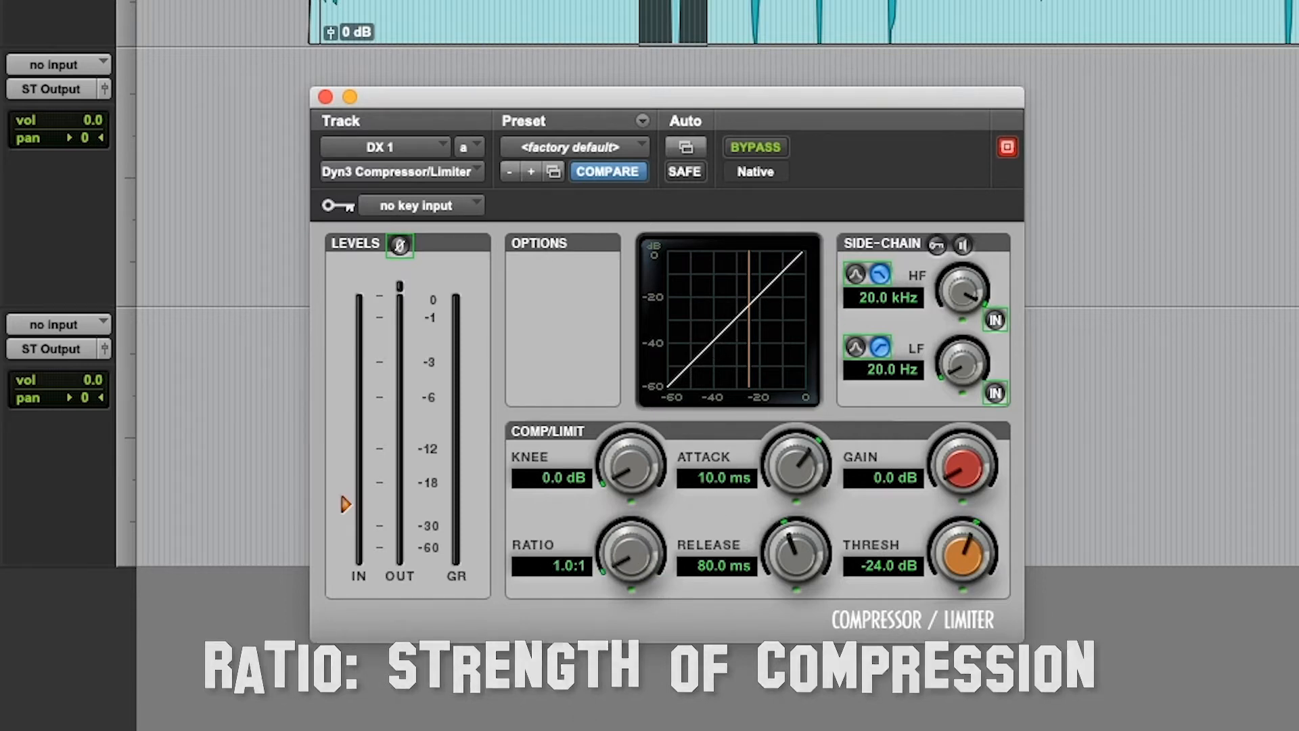
pyautogui.moveTo(617, 579); pyautogui.dragTo(617, 551)
# Set the compressor's ratio to 8:1.
pyautogui.click(567, 574)
pyautogui.write('8')
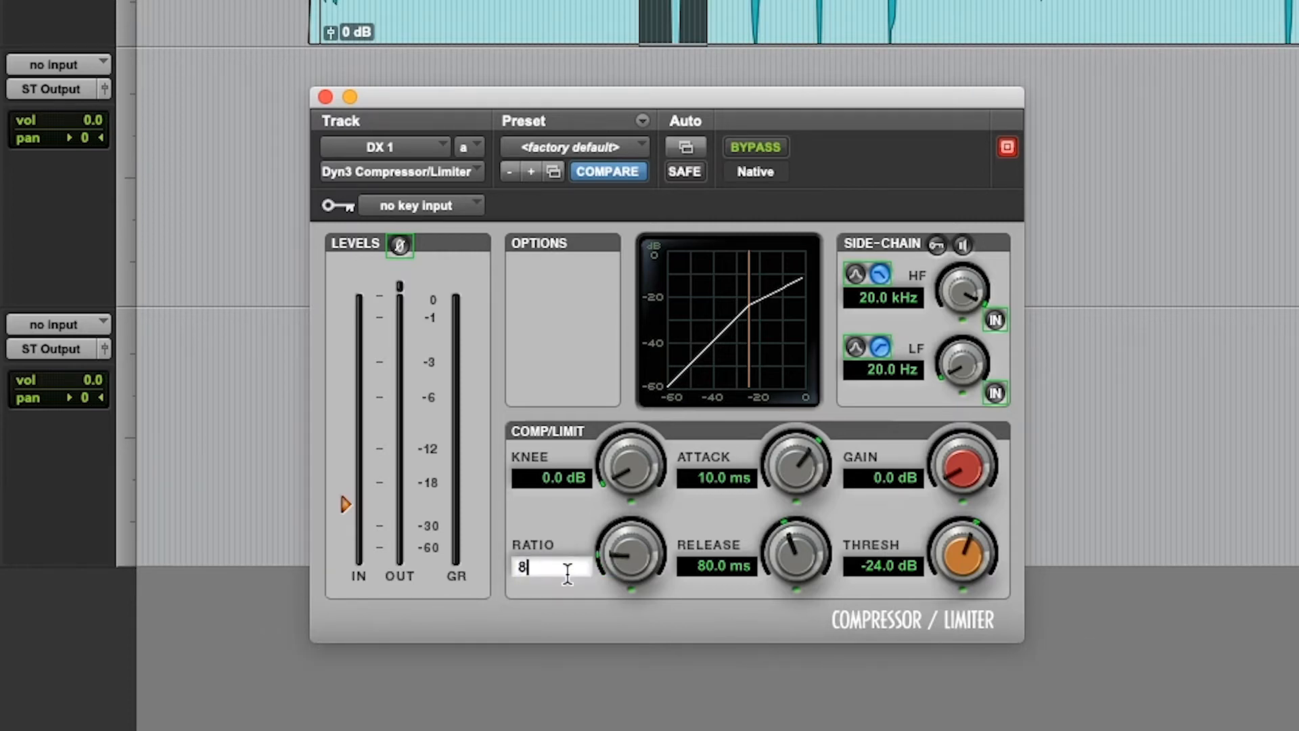
pyautogui.press('Return')
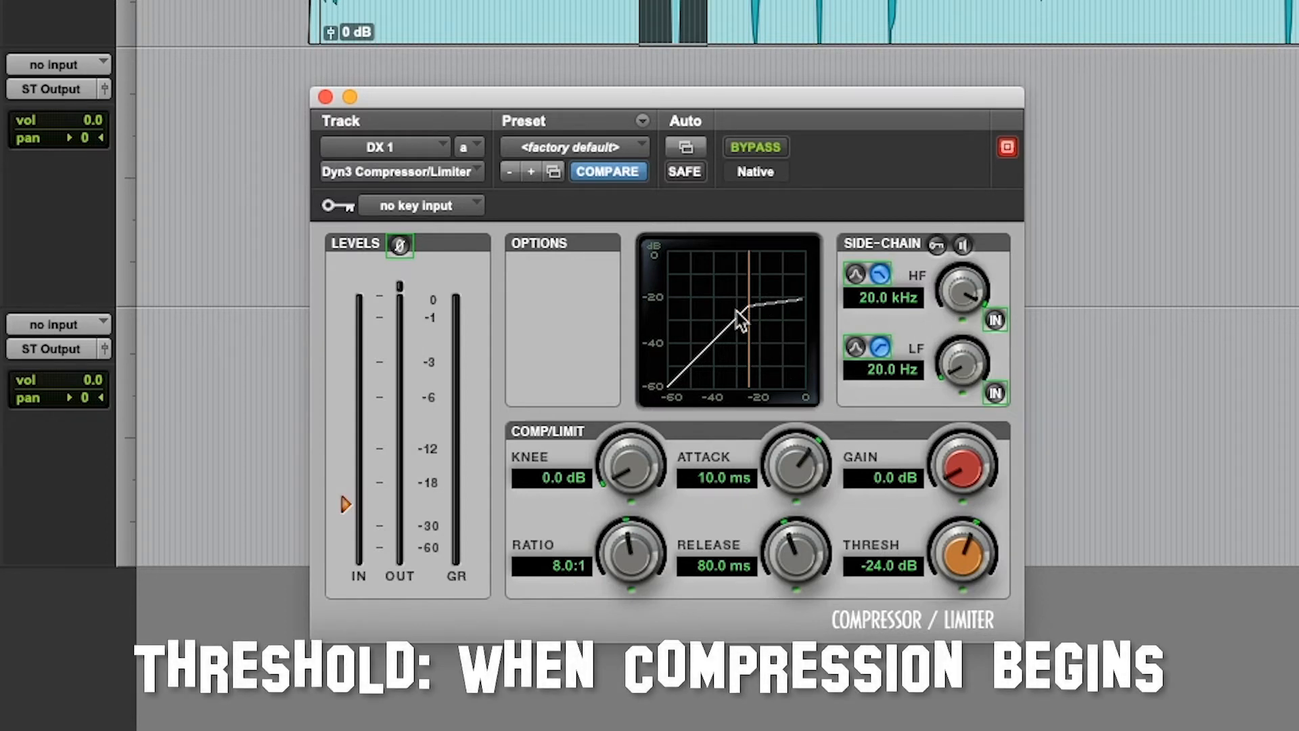
# Try the compressor's threshold between about -0.3 dB and -60 dB, playing the selected passage to compare the gain reduction.
pyautogui.moveTo(957, 558); pyautogui.dragTo(936, 450)
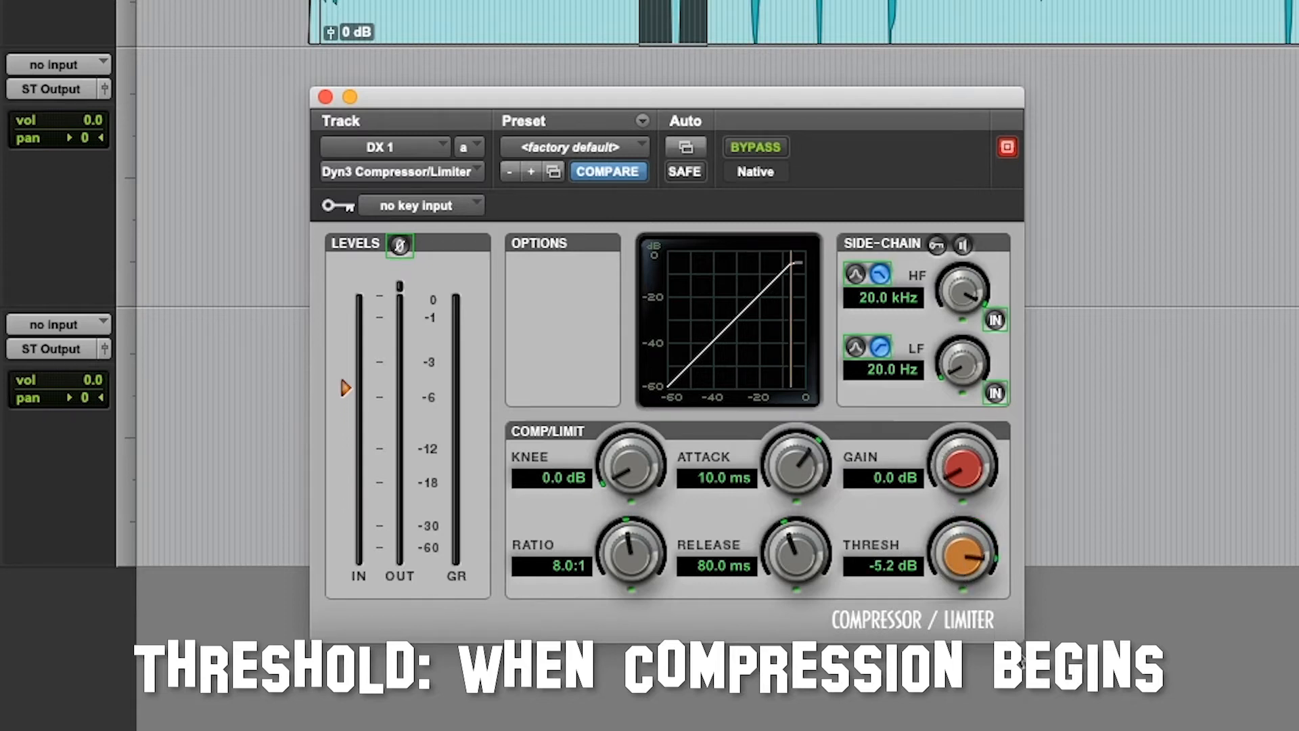
pyautogui.moveTo(960, 548)
pyautogui.mouseDown()
pyautogui.moveTo(944, 650)
pyautogui.moveTo(900, 730)
pyautogui.mouseUp()
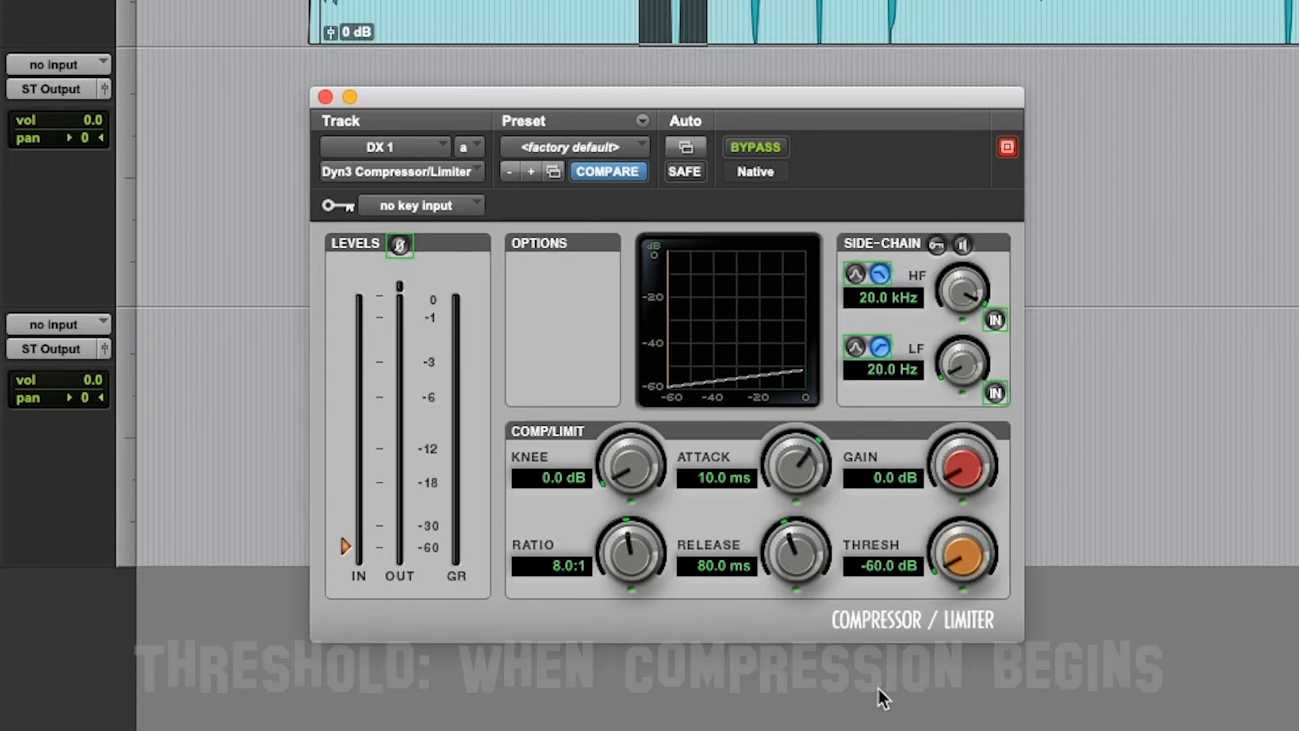
pyautogui.press('space')
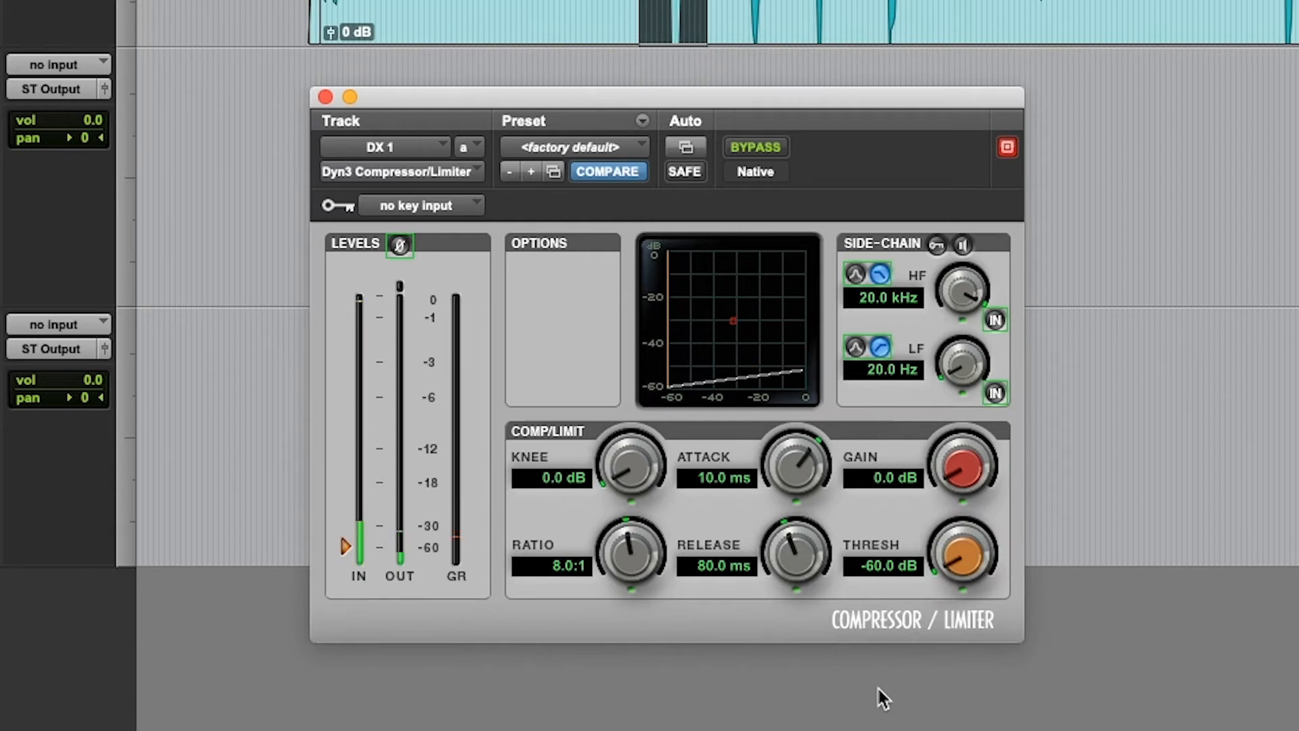
pyautogui.moveTo(959, 560); pyautogui.dragTo(960, 335)
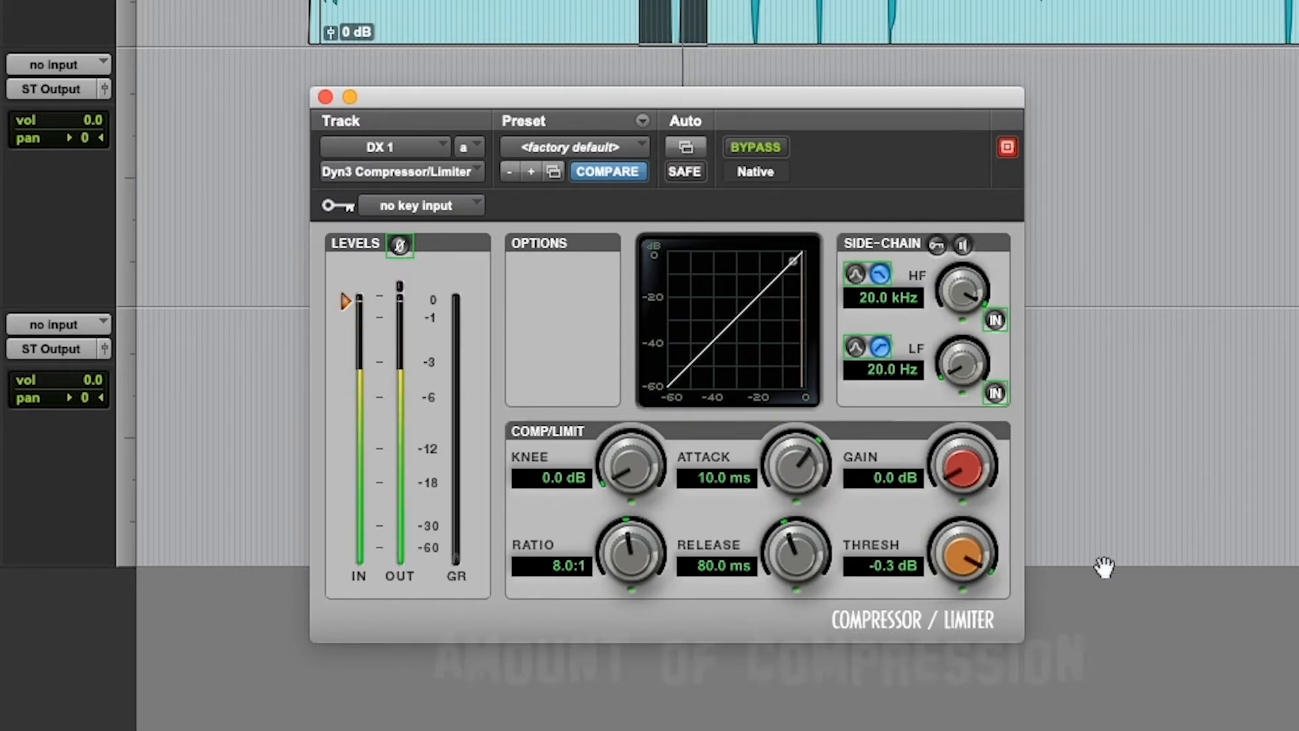
pyautogui.moveTo(973, 545); pyautogui.dragTo(870, 690)
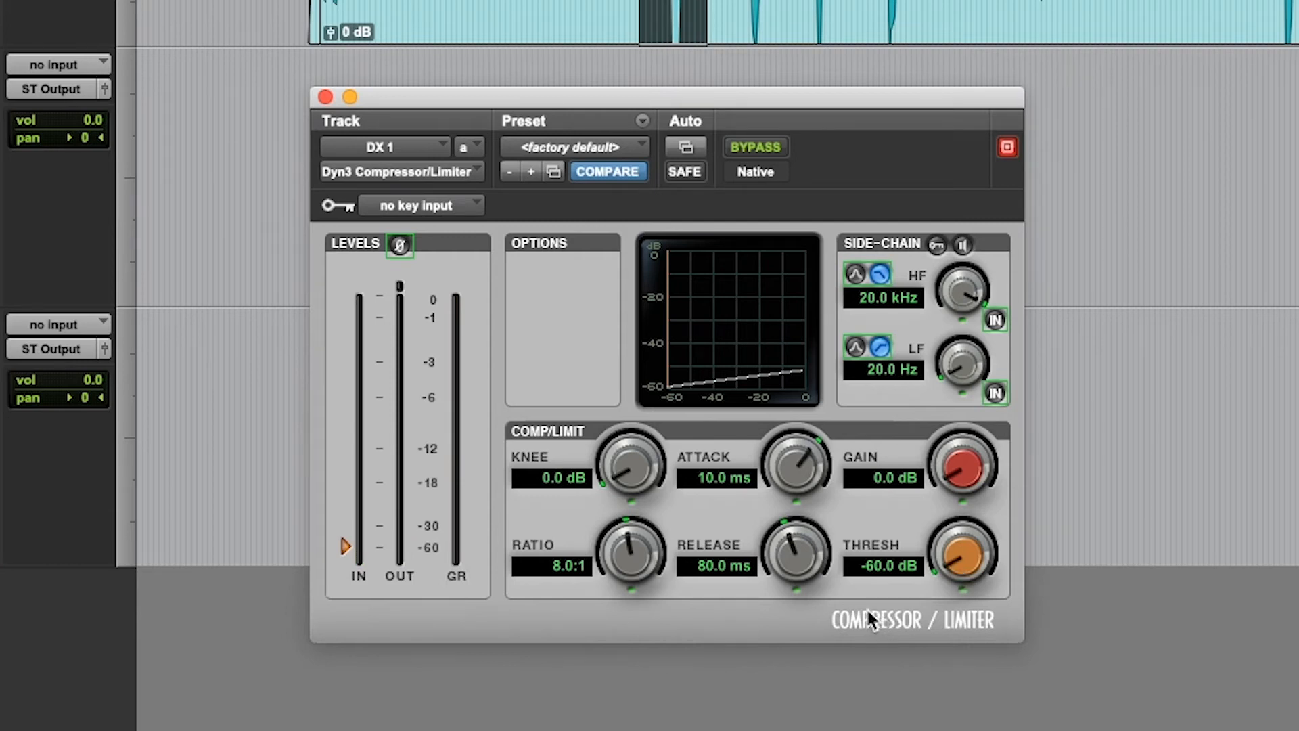
# Set the compressor's threshold to -18 dB and audition the selected passage.
pyautogui.click(885, 568)
pyautogui.write('-')
pyautogui.press('Return')
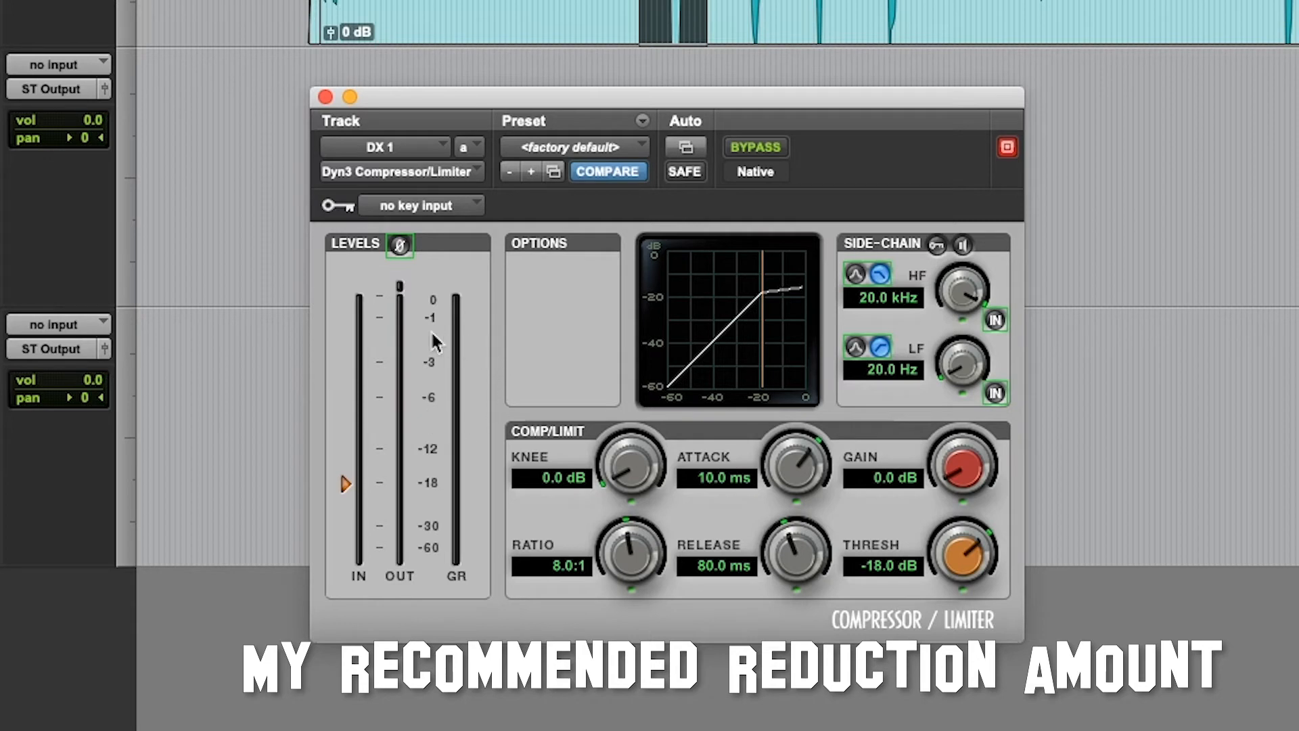
pyautogui.press('space')
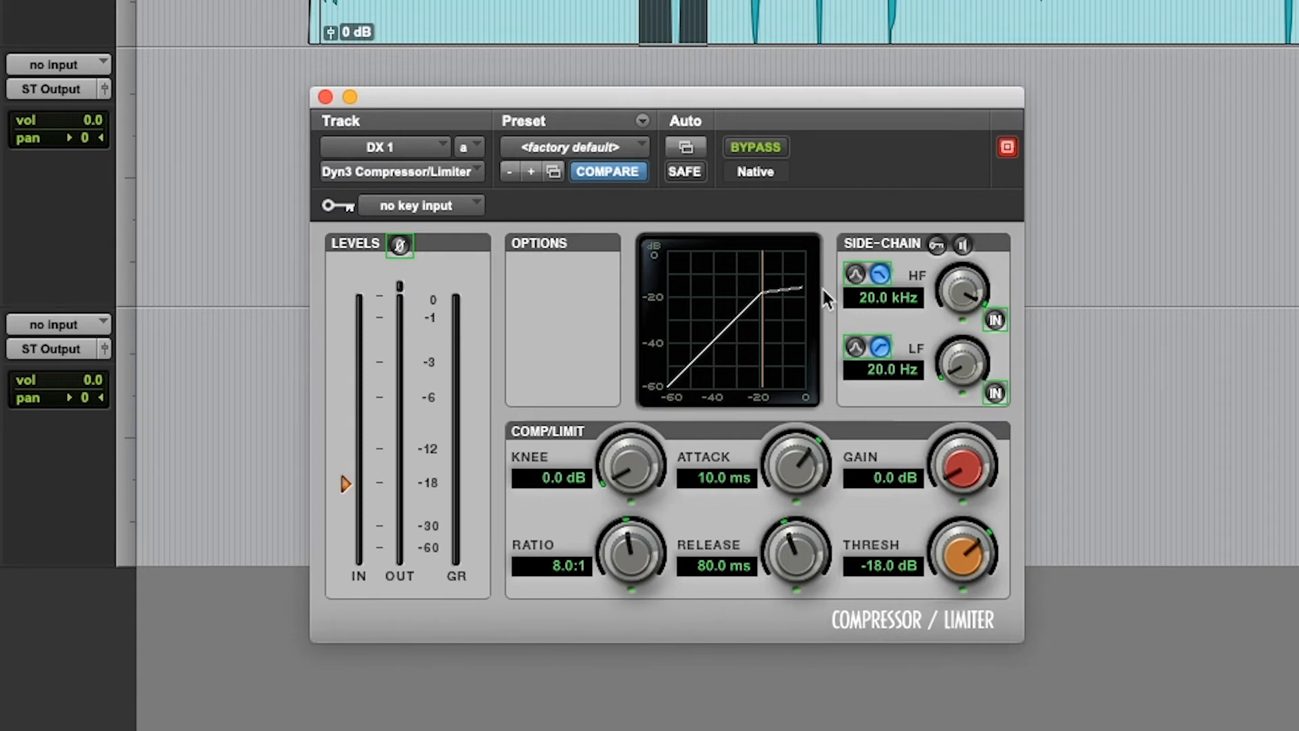
# Set the compressor's knee to 3 dB and audition the selected passage.
pyautogui.click(555, 479)
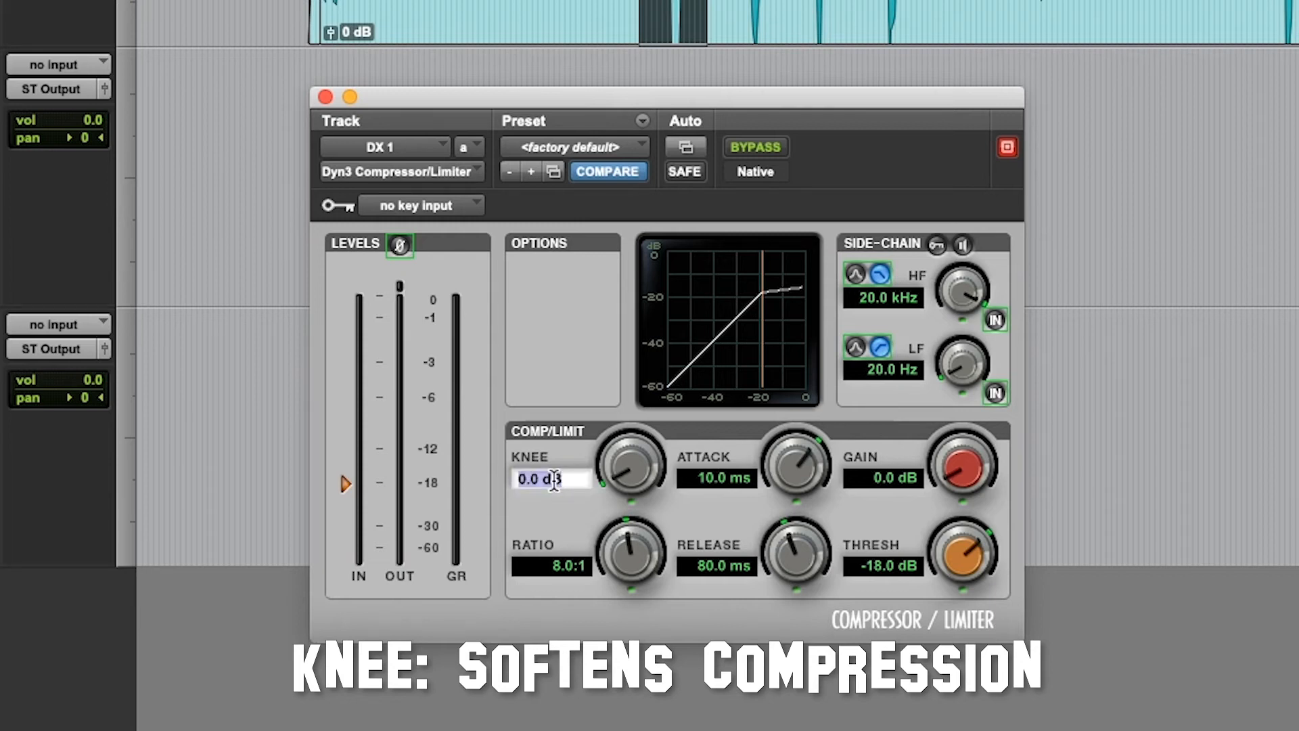
pyautogui.write('3')
pyautogui.press('Return')
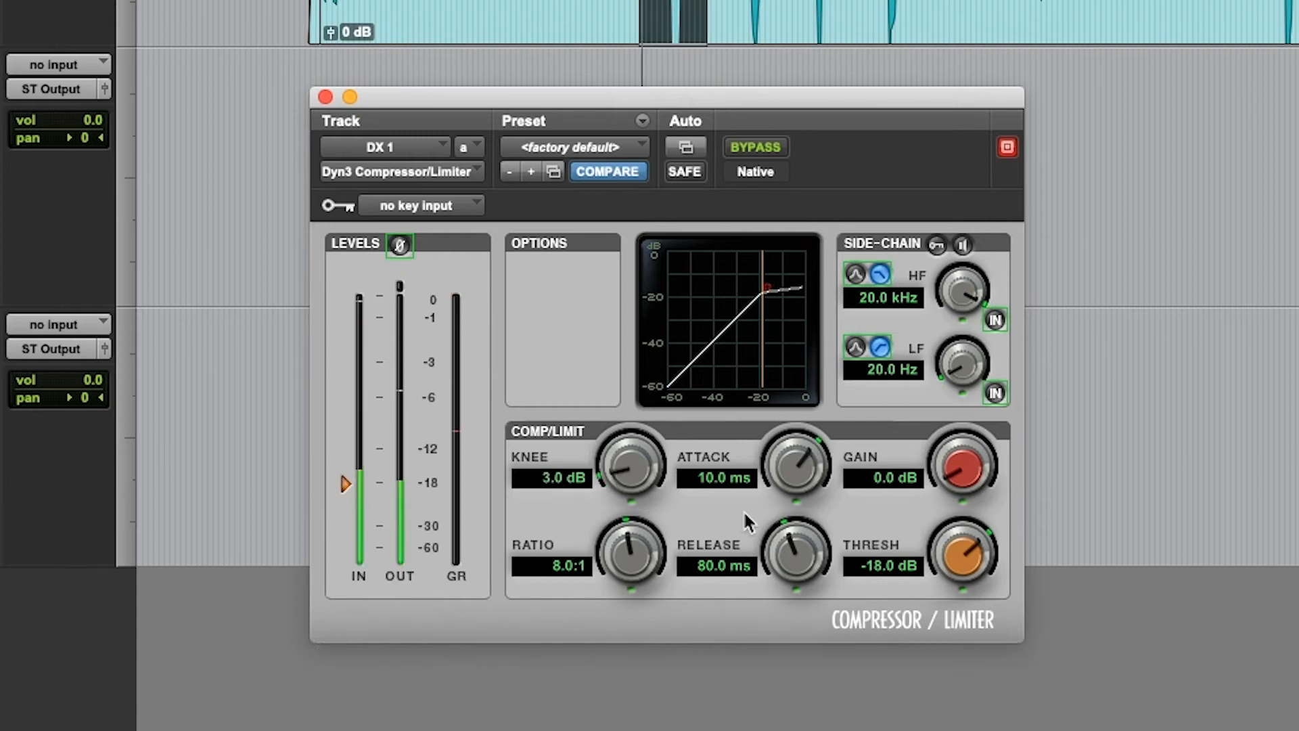
pyautogui.press('space')
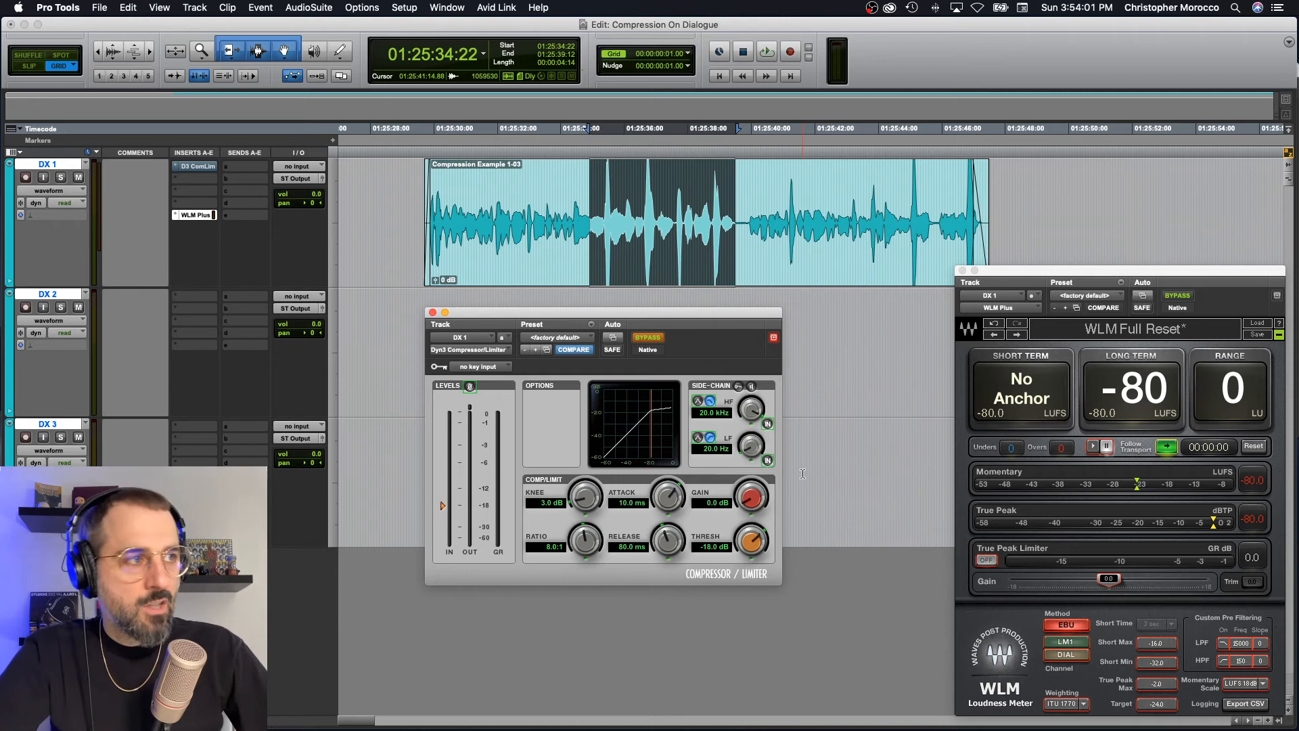
# Measure the selected passage's loudness with the compressor bypassed, and reset the WLM Plus loudness meter.
pyautogui.press('space')
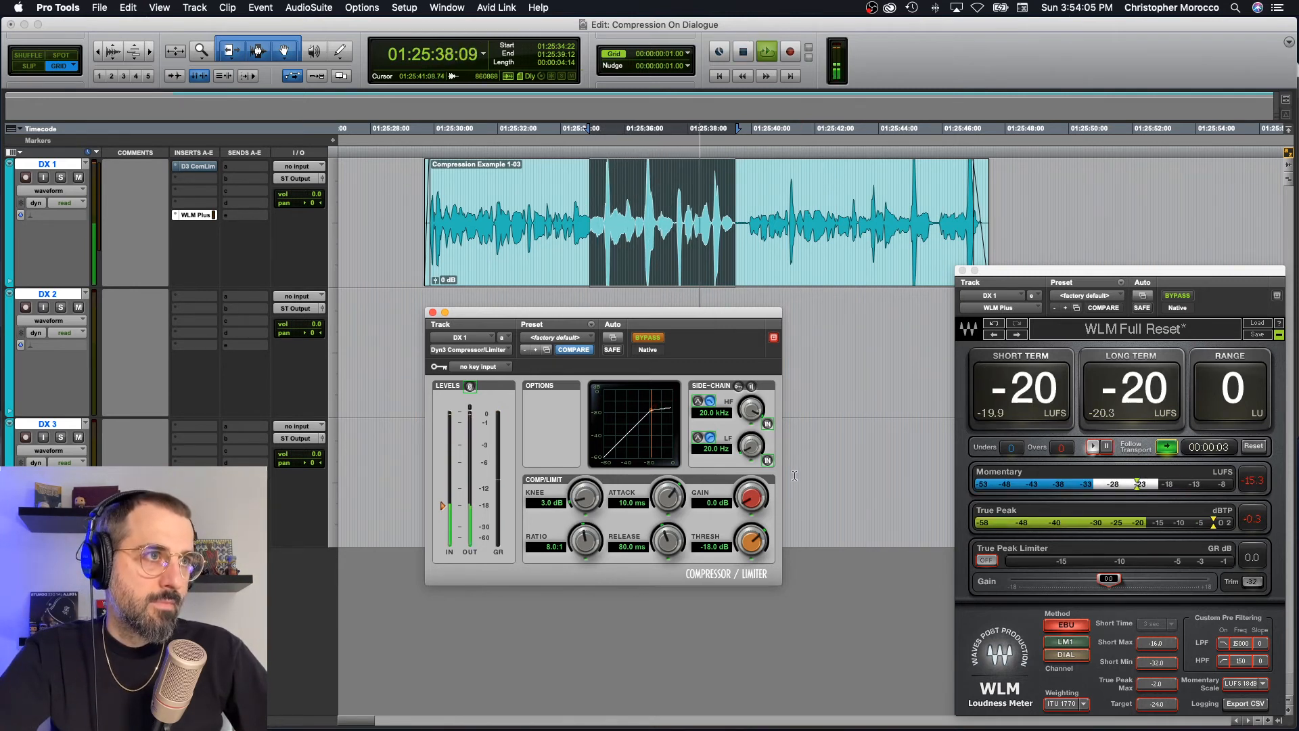
pyautogui.press('space')
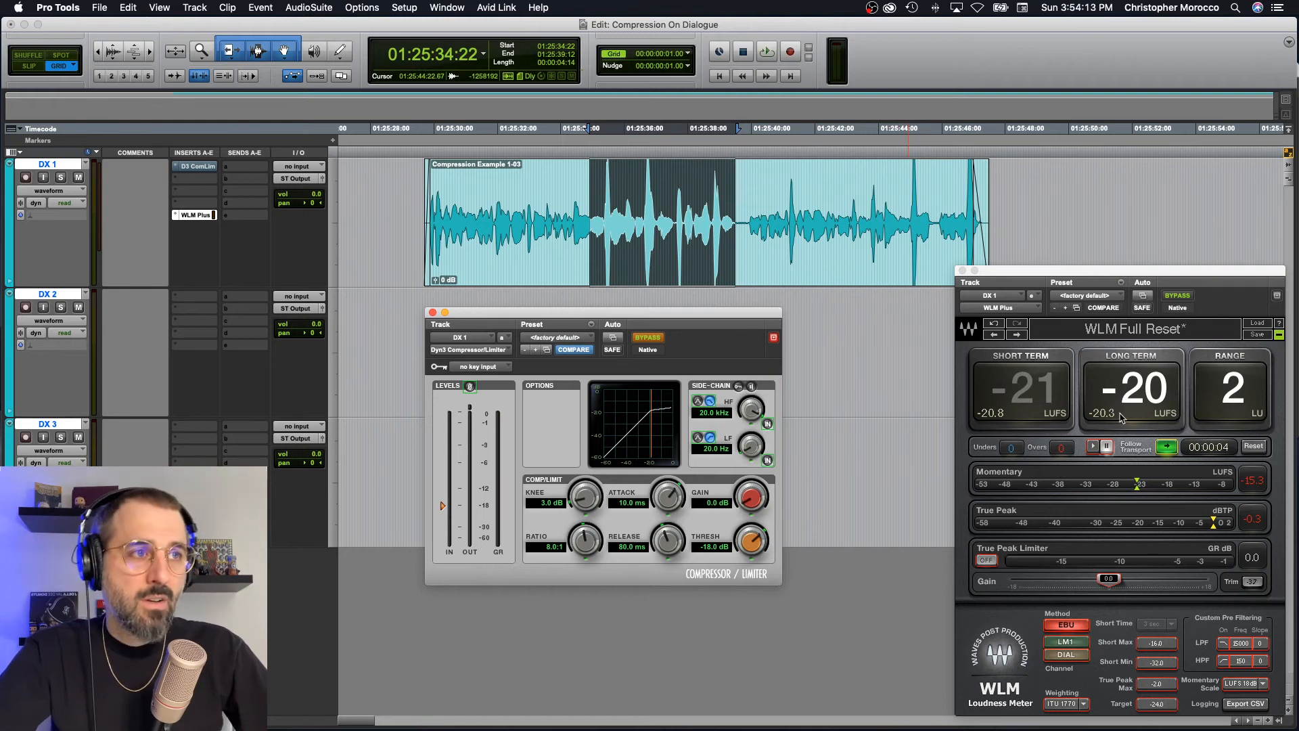
pyautogui.click(1253, 446)
pyautogui.click(1254, 446)
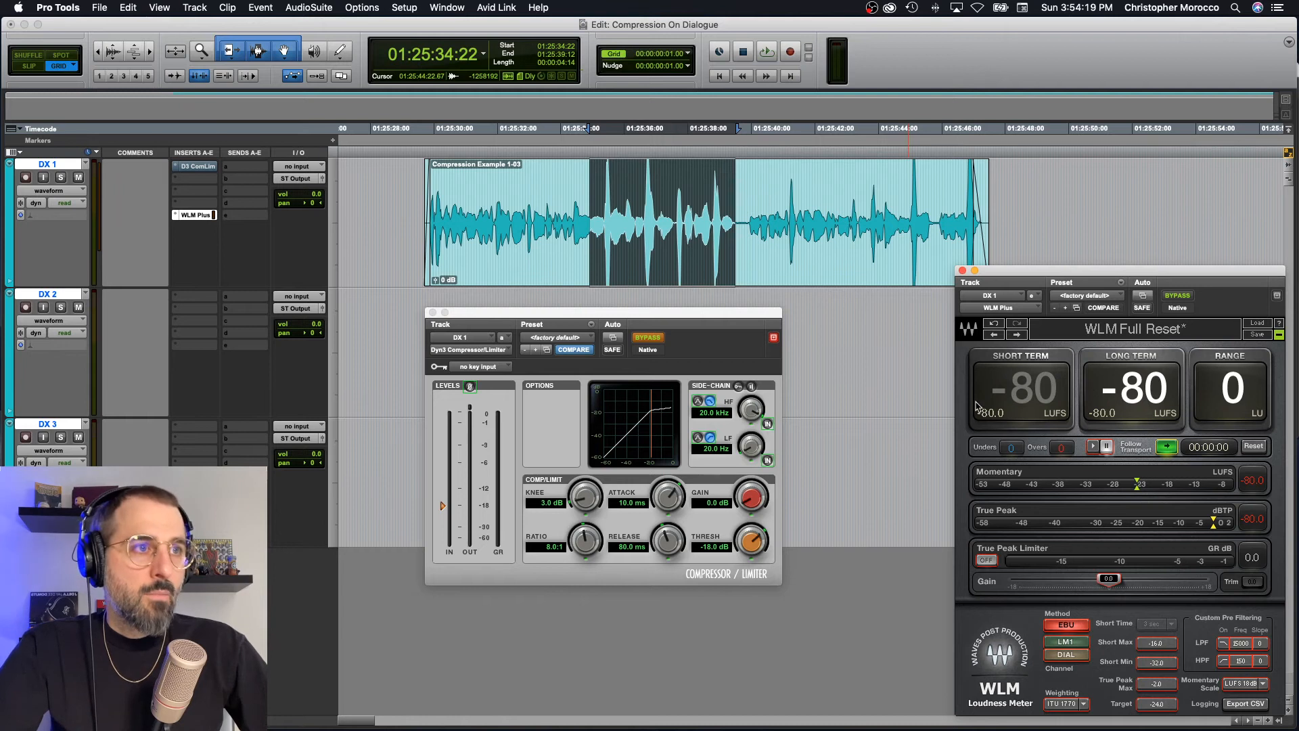
# Take the compressor out of bypass and play the selected passage to measure its compressed loudness.
pyautogui.click(646, 338)
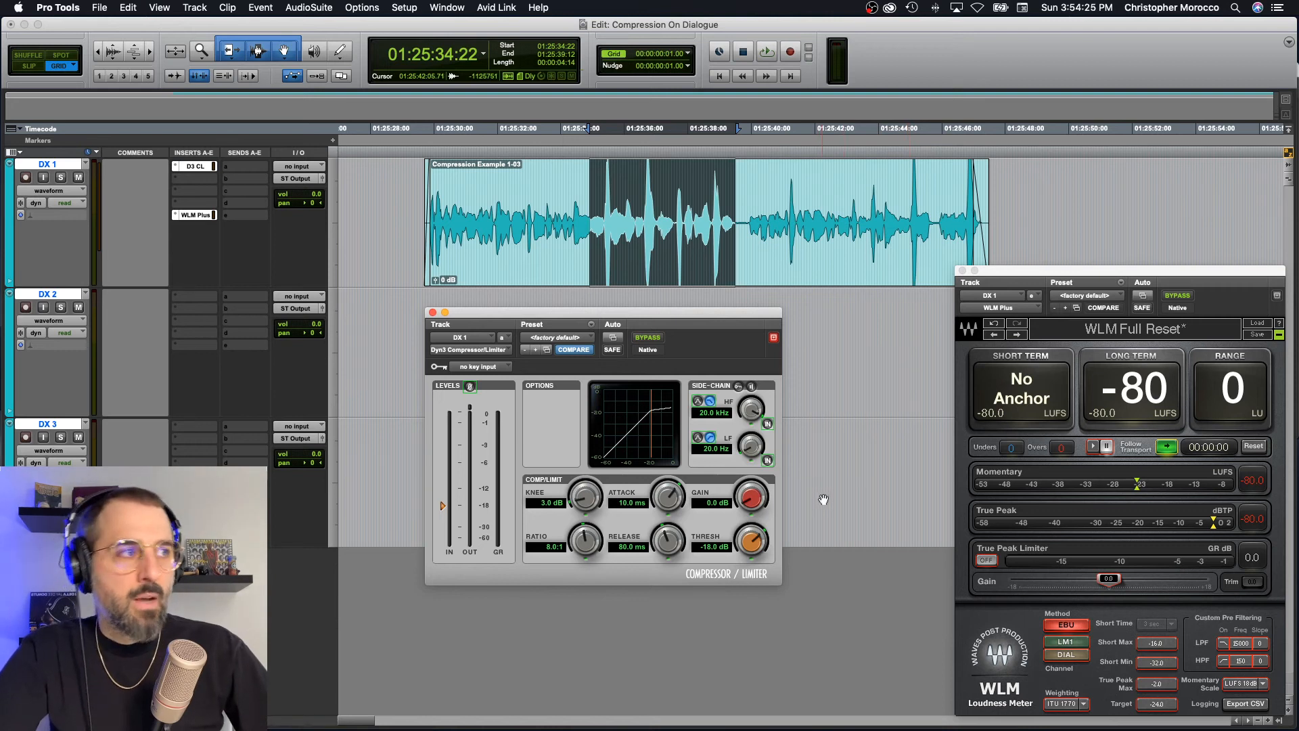
pyautogui.press('space')
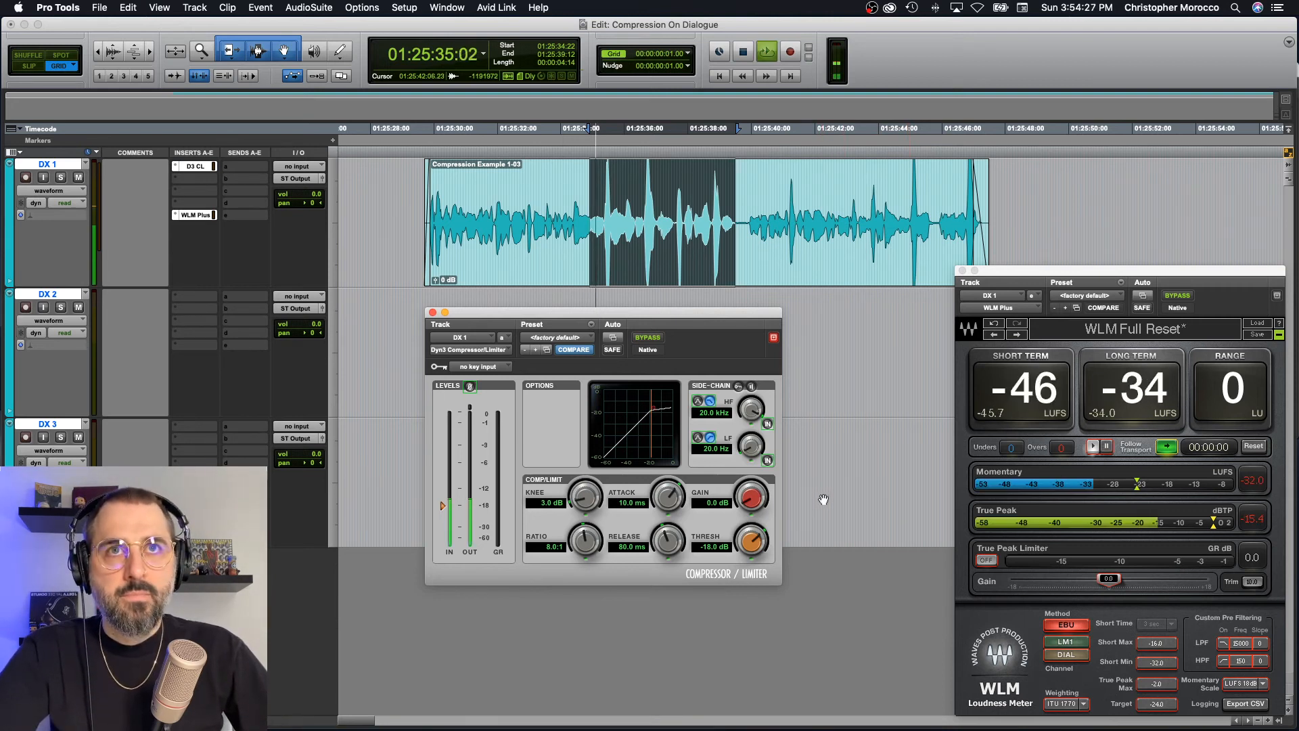